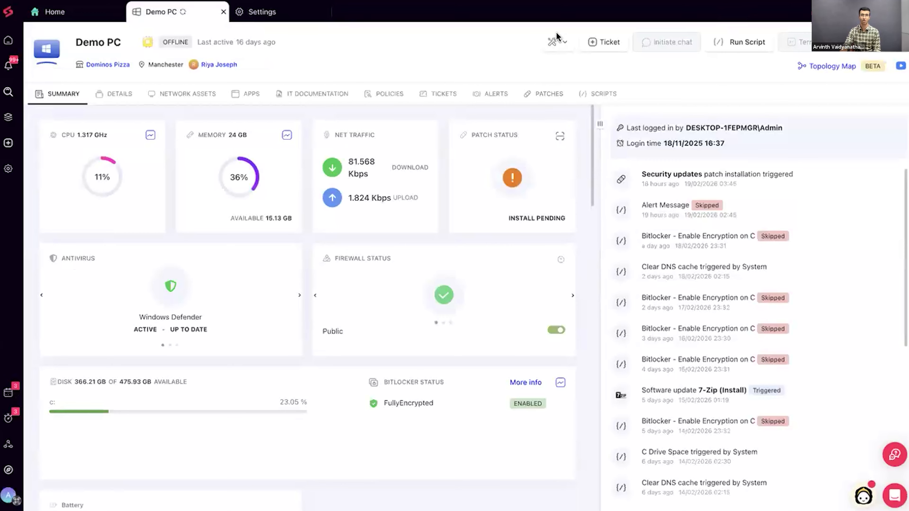
Review the quick actions offered for Demo PC and open the device's patch list.
click(554, 51)
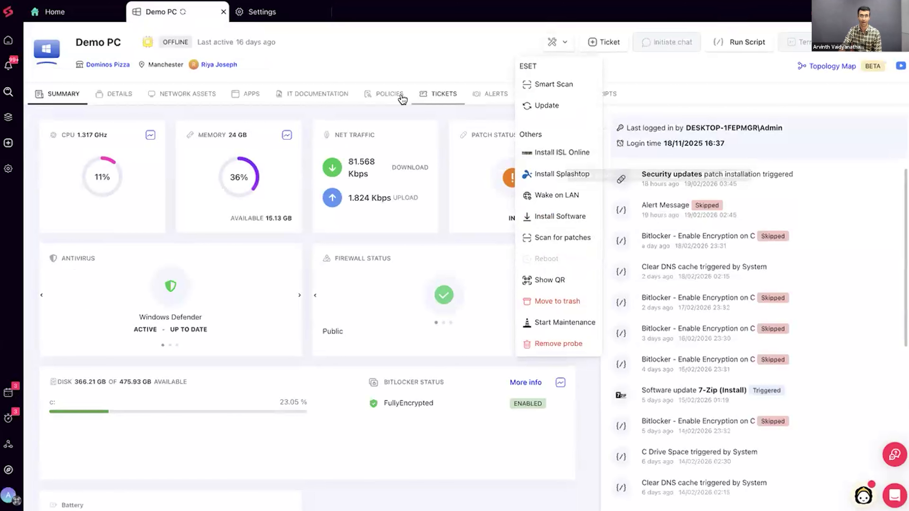
click(542, 94)
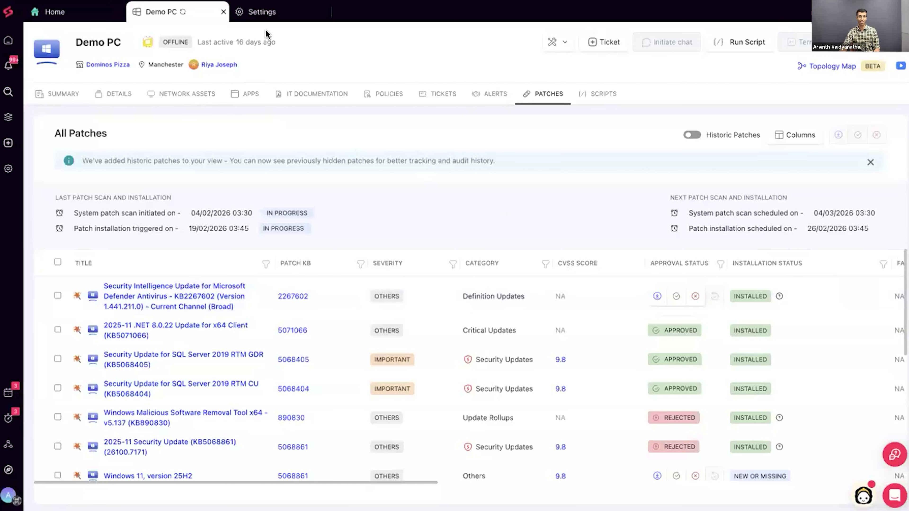
Switch to the policy management settings and look through the list of hierarchical policies.
click(253, 18)
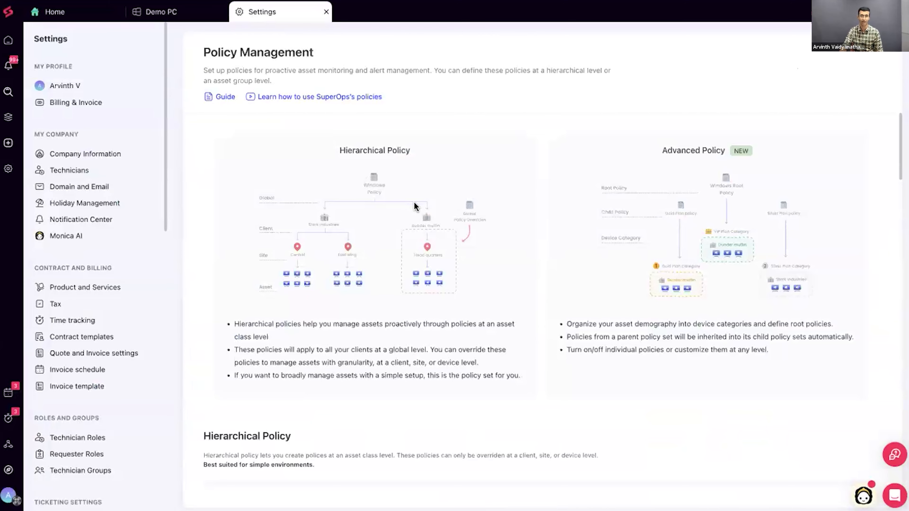
scroll(415, 207, down, 10)
scroll(414, 203, down, 10)
scroll(406, 209, up, 8)
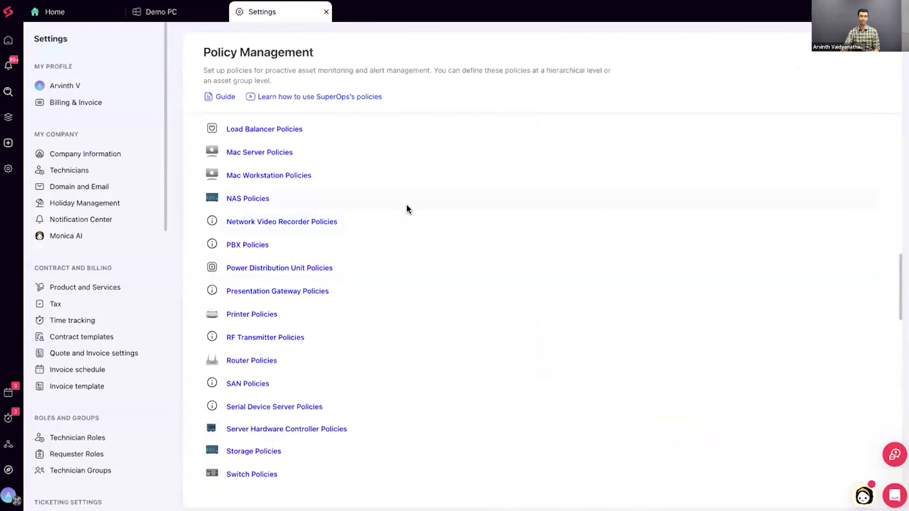
scroll(408, 209, down, 10)
scroll(403, 209, up, 20)
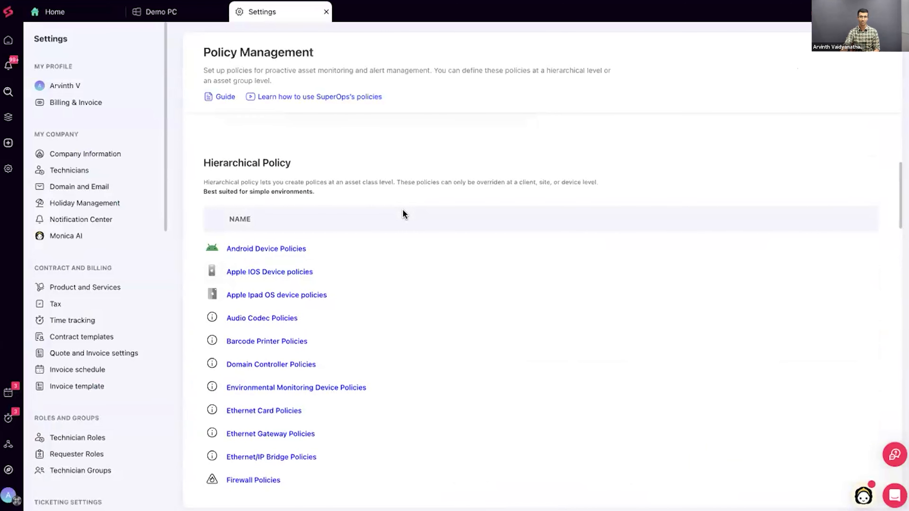
scroll(404, 214, up, 8)
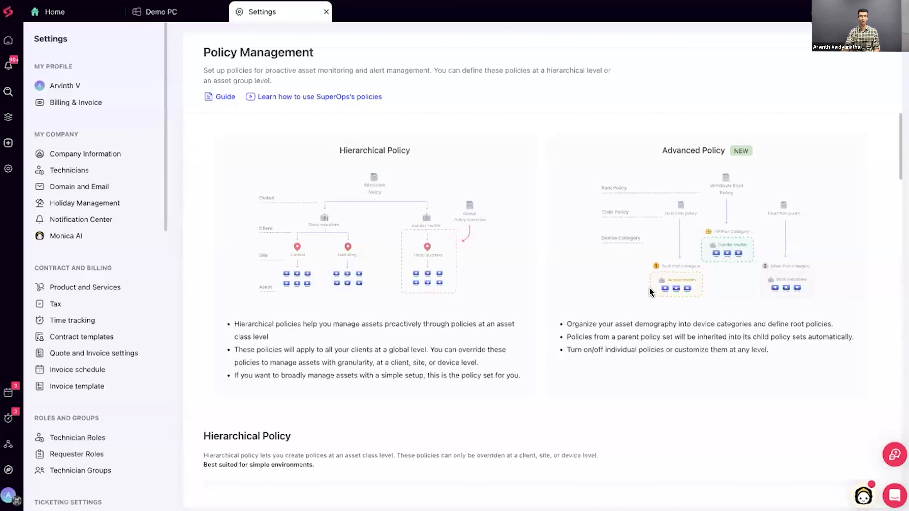
Examine the Advanced Policy section and its endpoint policy sets.
scroll(555, 350, down, 20)
scroll(553, 355, down, 10)
scroll(544, 354, up, 20)
scroll(537, 352, up, 1)
scroll(536, 350, up, 2)
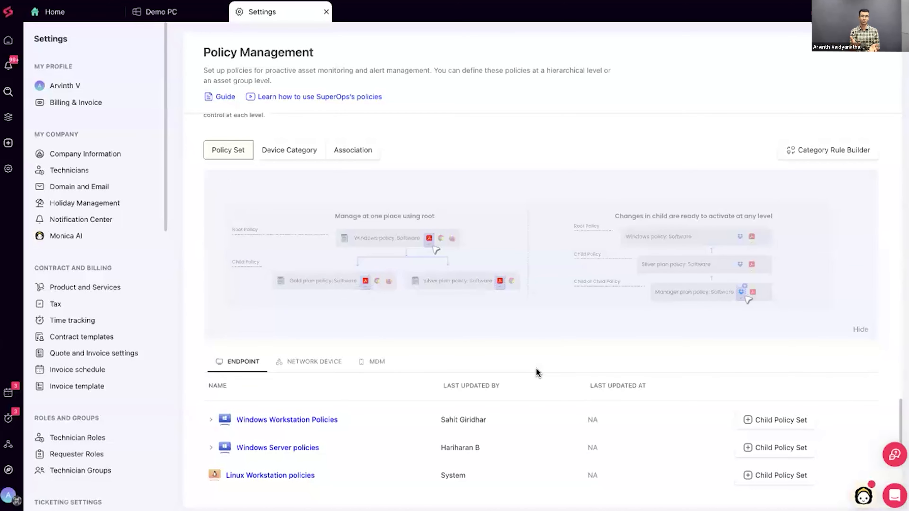
scroll(511, 325, down, 1)
scroll(512, 325, up, 3)
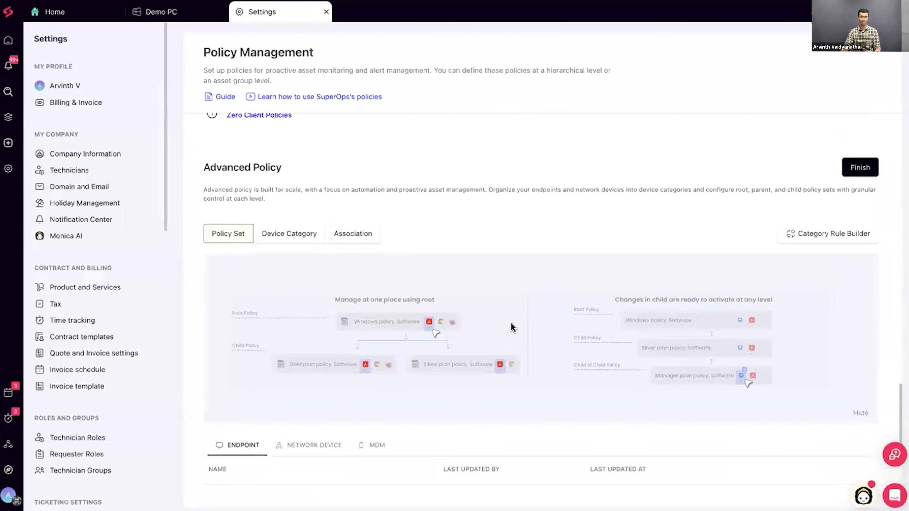
scroll(548, 334, down, 1)
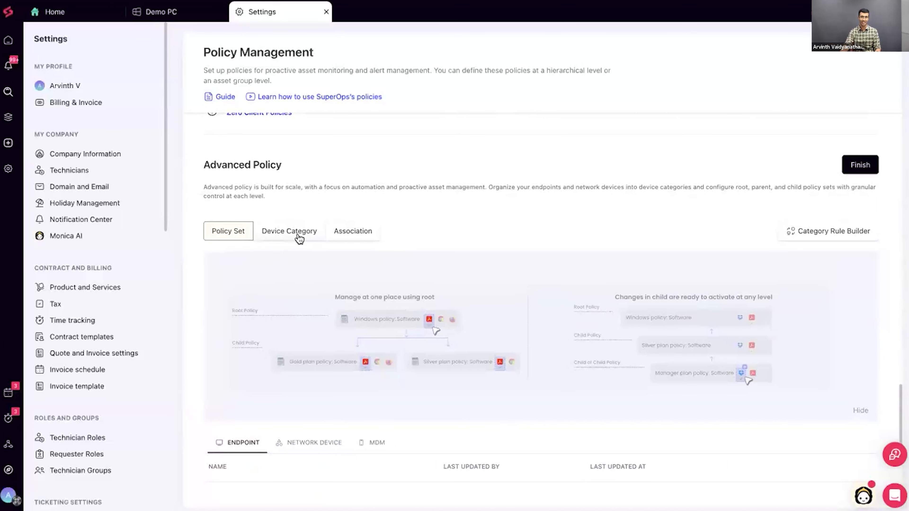
Show the advanced policy device categories and look through those defined for Windows machines.
click(281, 238)
scroll(426, 301, down, 5)
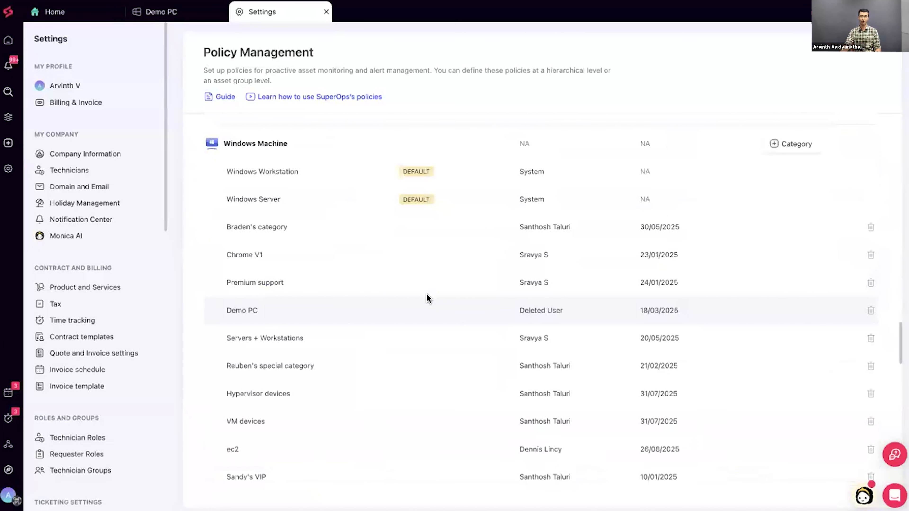
scroll(428, 299, up, 1)
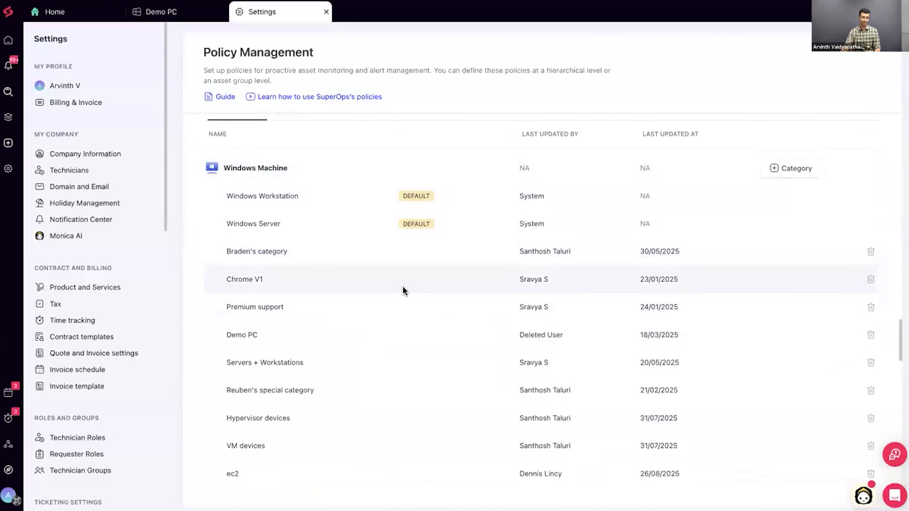
scroll(410, 287, up, 1)
scroll(401, 292, down, 15)
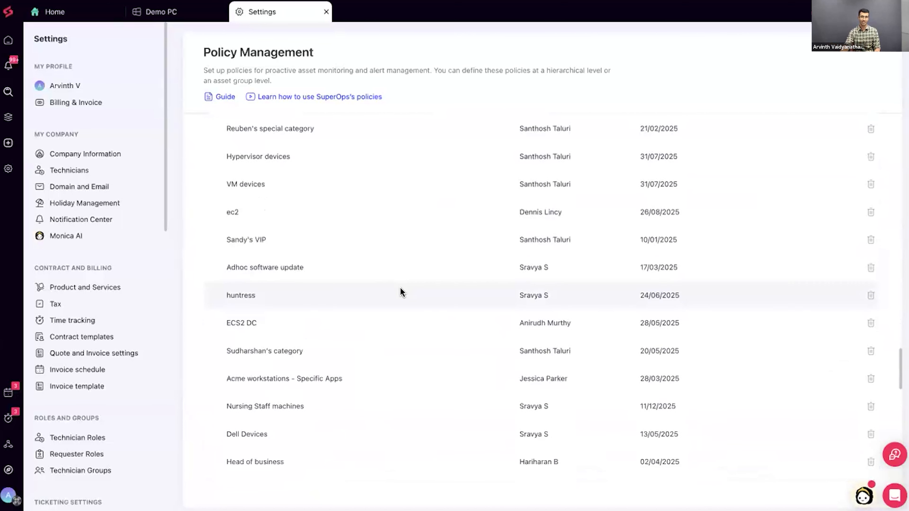
Return to the advanced policy sets and expand Windows Workstation Policies to show its child policies.
click(229, 392)
scroll(426, 364, down, 1)
scroll(422, 362, up, 1)
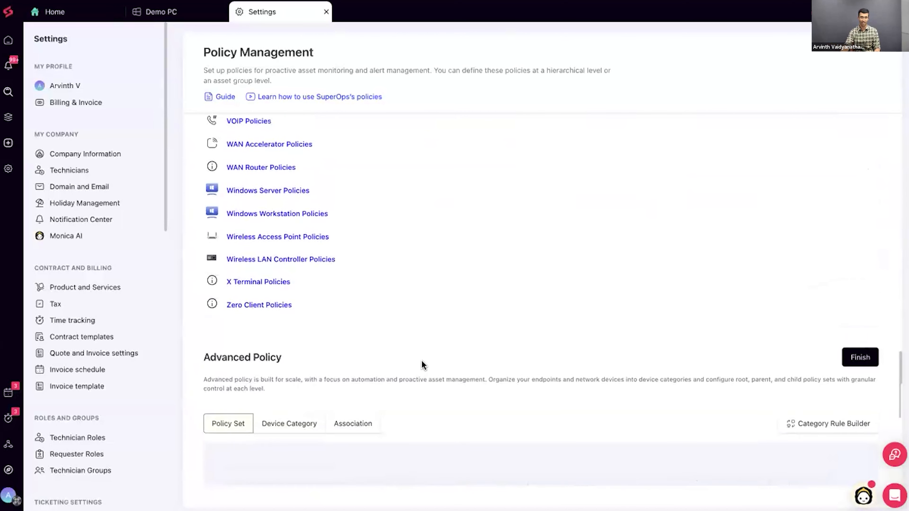
scroll(422, 364, down, 10)
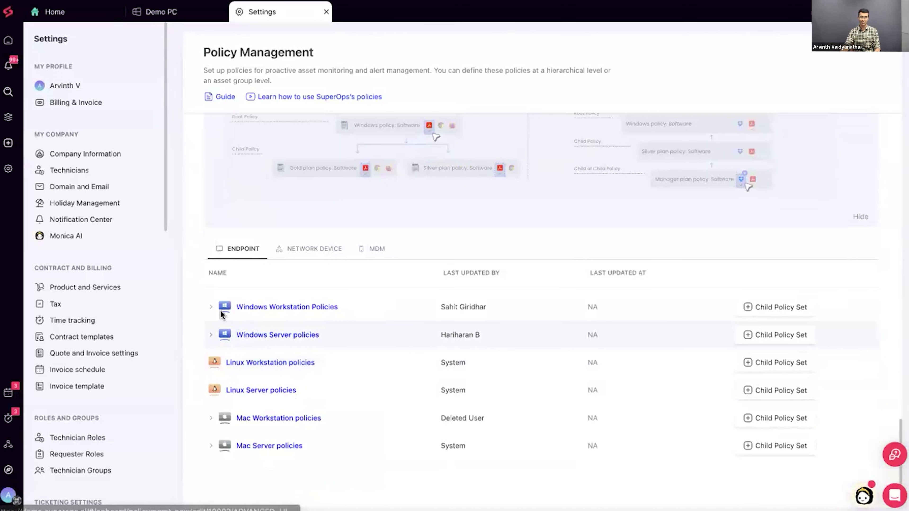
click(212, 307)
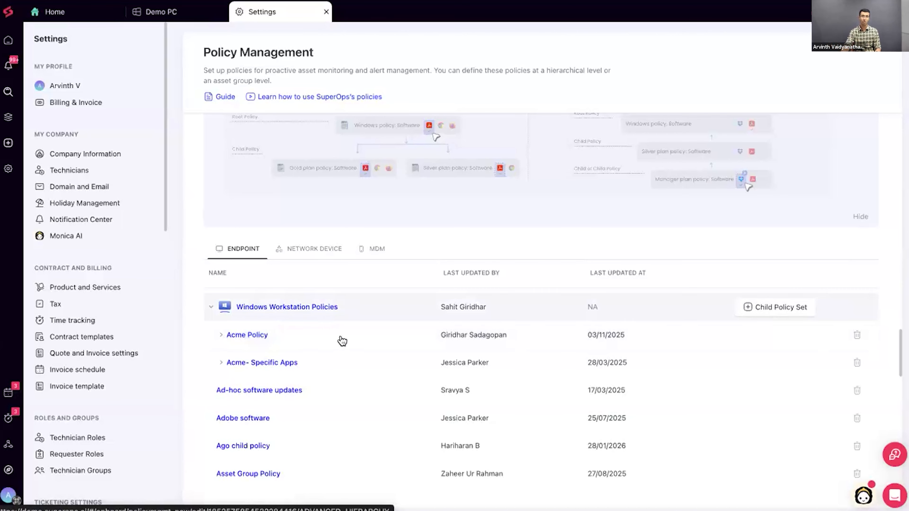
Open the Patch Management configuration of the hierarchical Windows Workstation Policies.
scroll(357, 347, up, 1)
scroll(353, 348, up, 8)
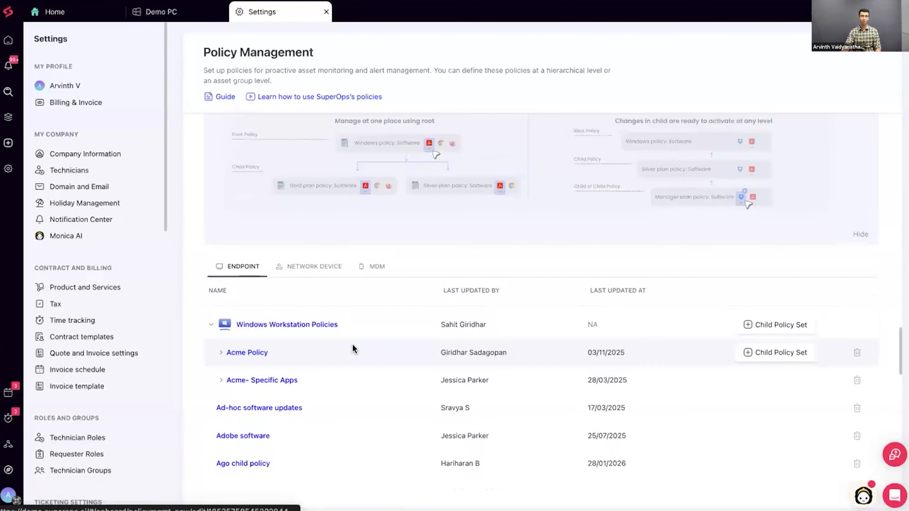
scroll(349, 349, up, 2)
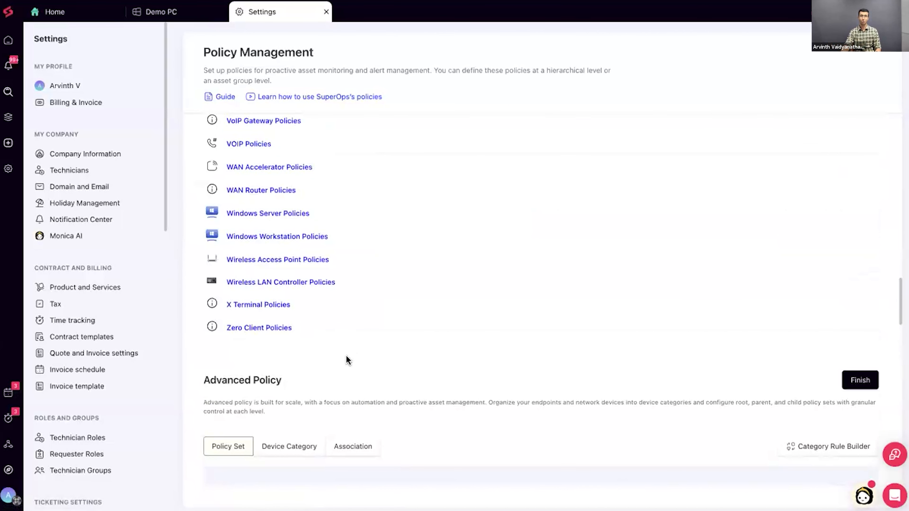
scroll(339, 335, up, 20)
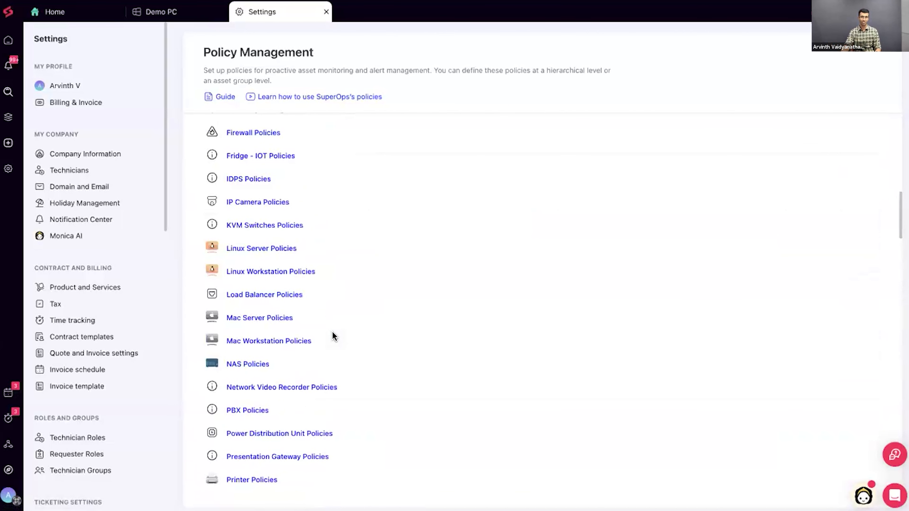
scroll(333, 336, up, 11)
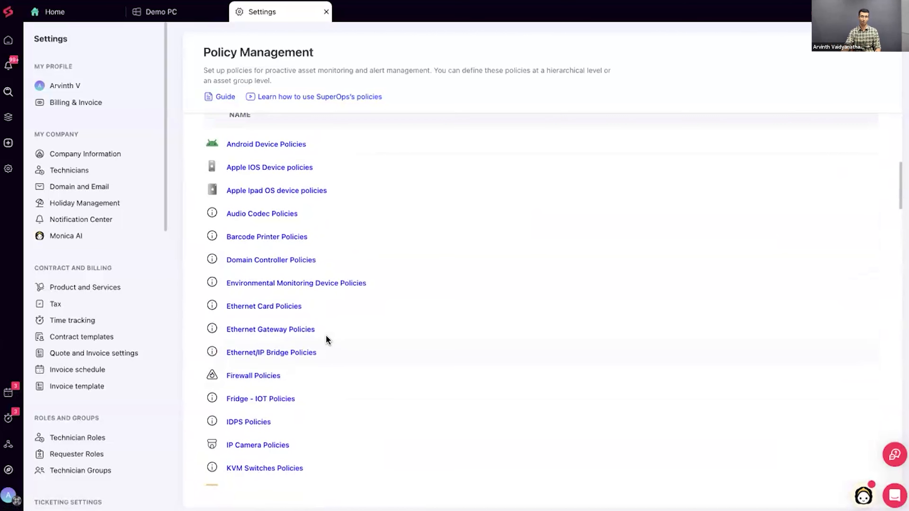
scroll(330, 336, down, 20)
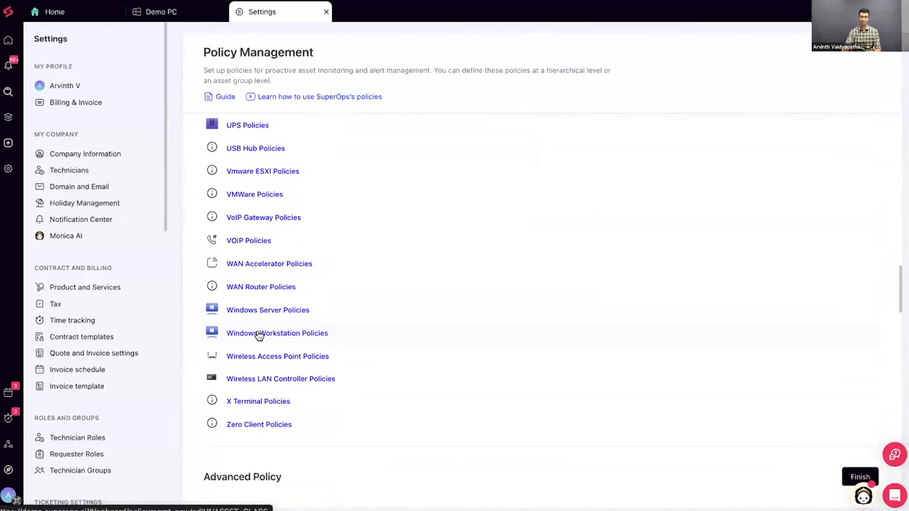
click(260, 334)
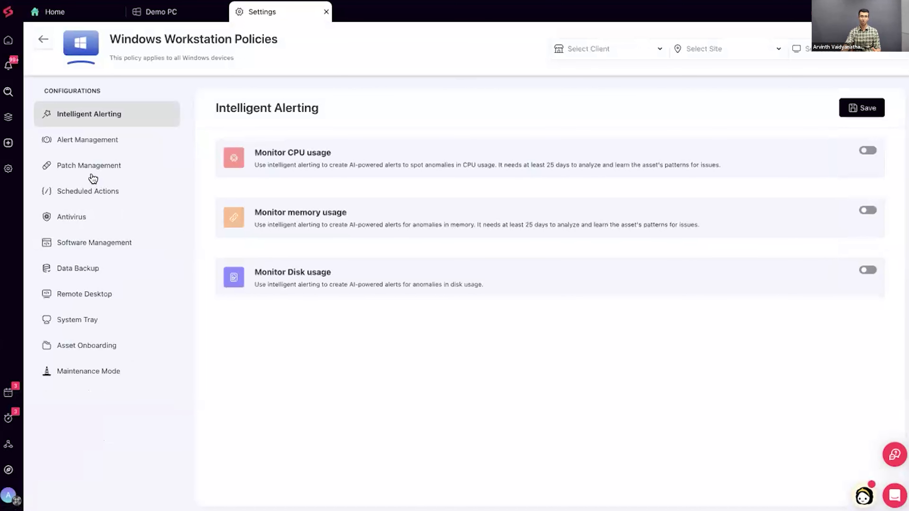
click(89, 169)
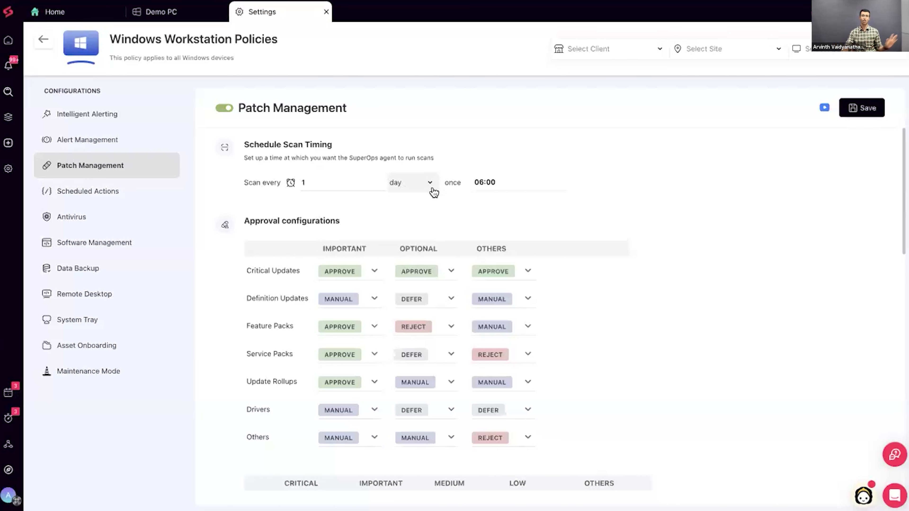
Review the approval choices for important Critical Updates, then the security update, deferral and patch override settings.
click(318, 271)
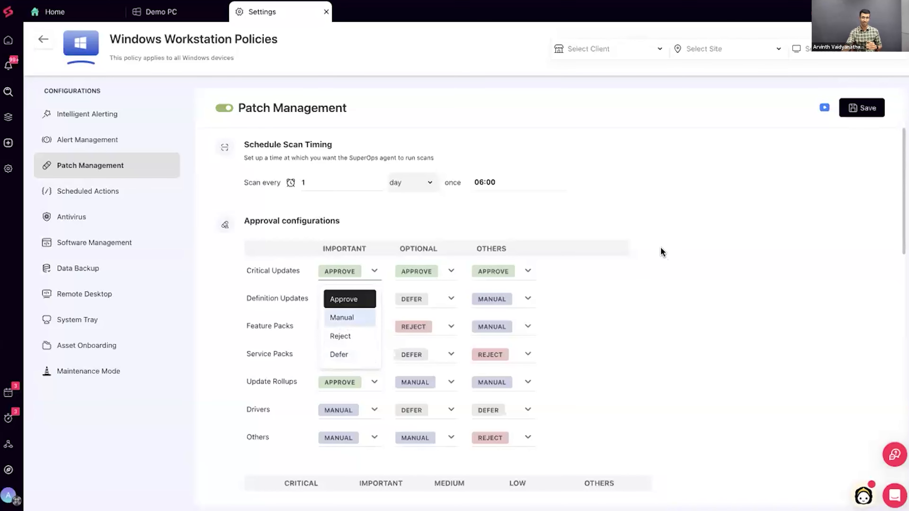
scroll(660, 251, down, 10)
scroll(659, 251, up, 3)
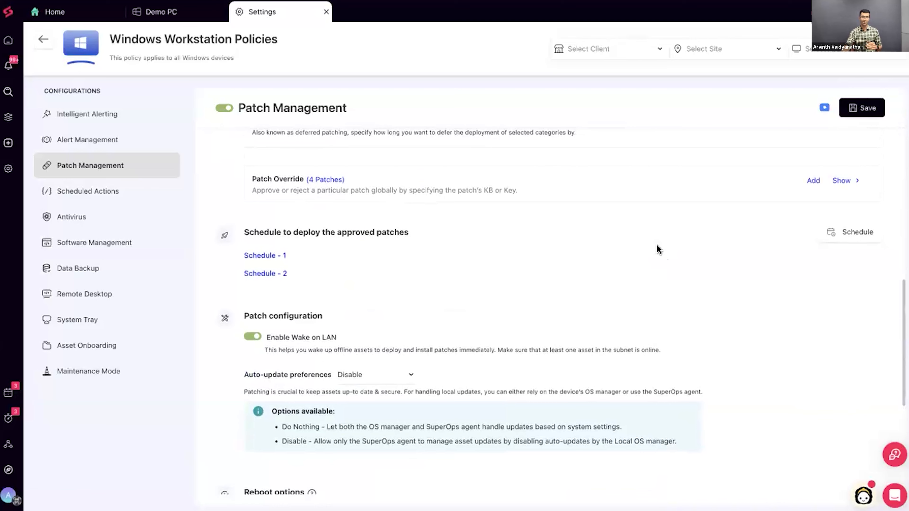
scroll(655, 247, up, 3)
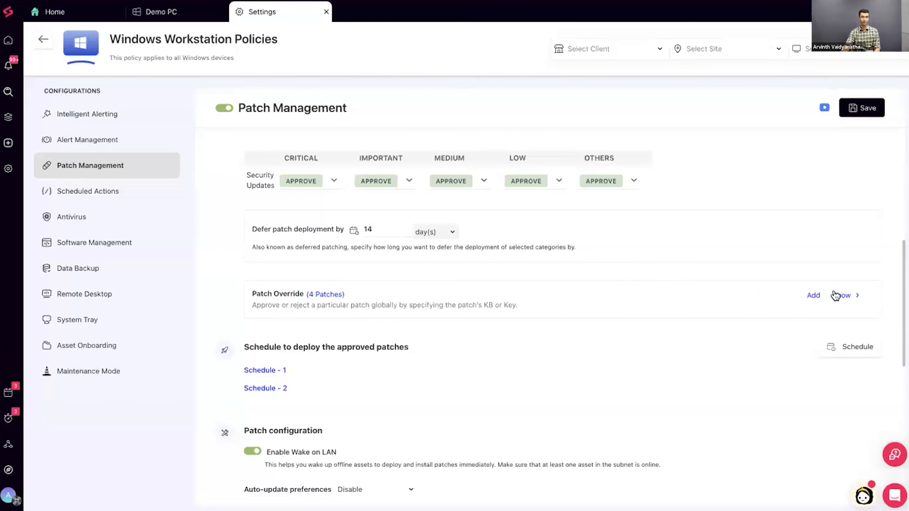
Examine the patch override form with the Patch Key option, then close it without adding an override.
click(814, 296)
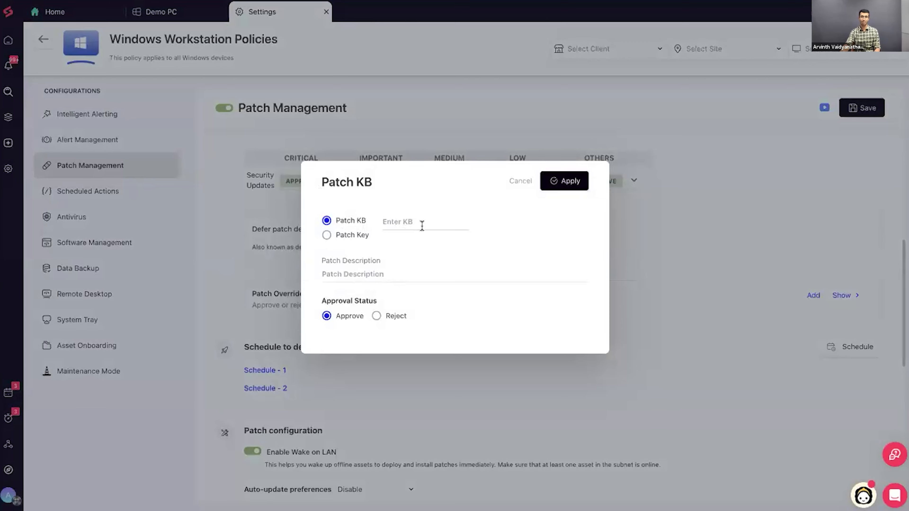
click(346, 239)
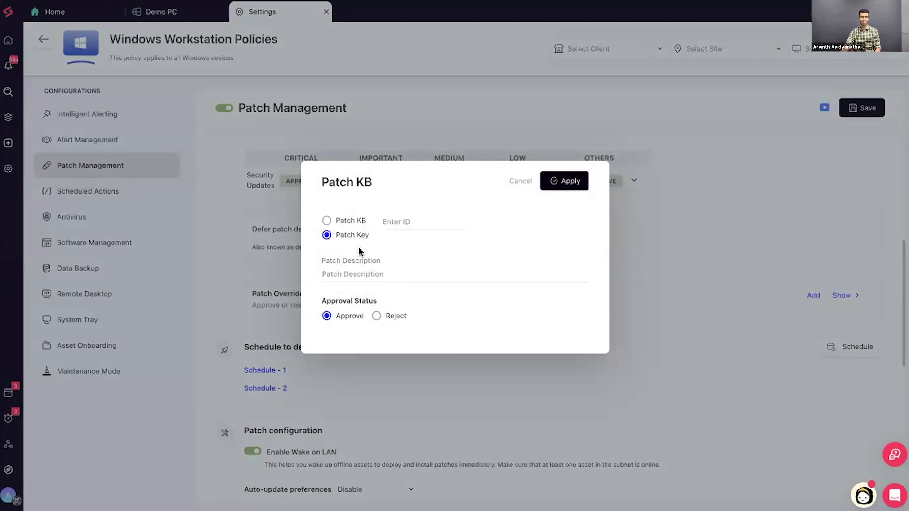
click(517, 184)
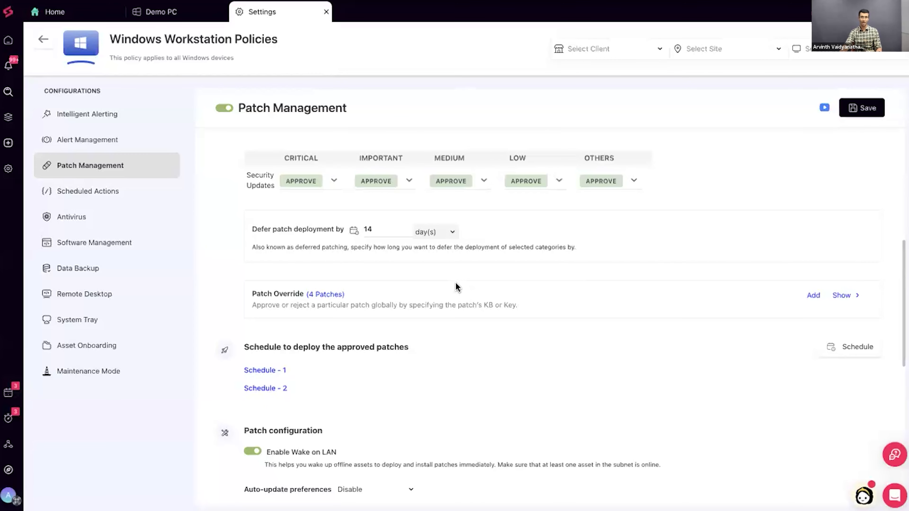
Examine the form for scheduling approved patch deployment, then leave it without creating a schedule.
scroll(461, 287, up, 1)
scroll(465, 294, up, 1)
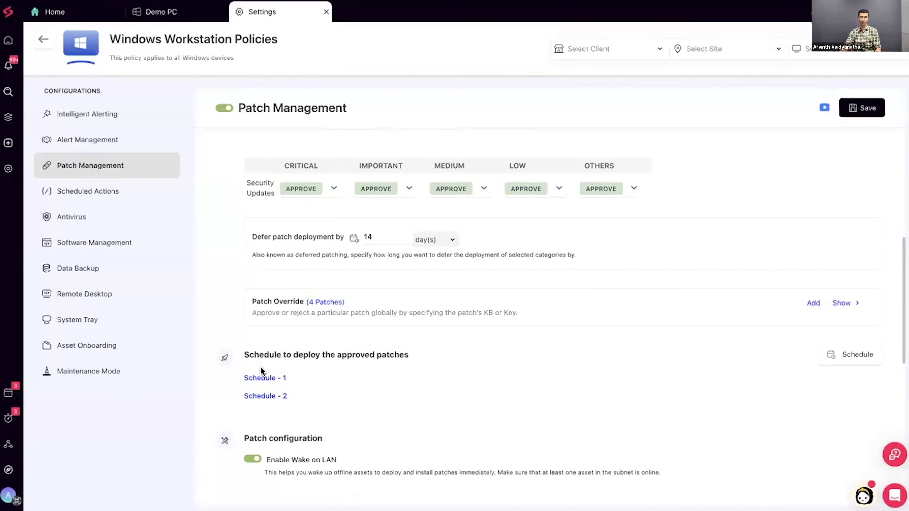
click(855, 355)
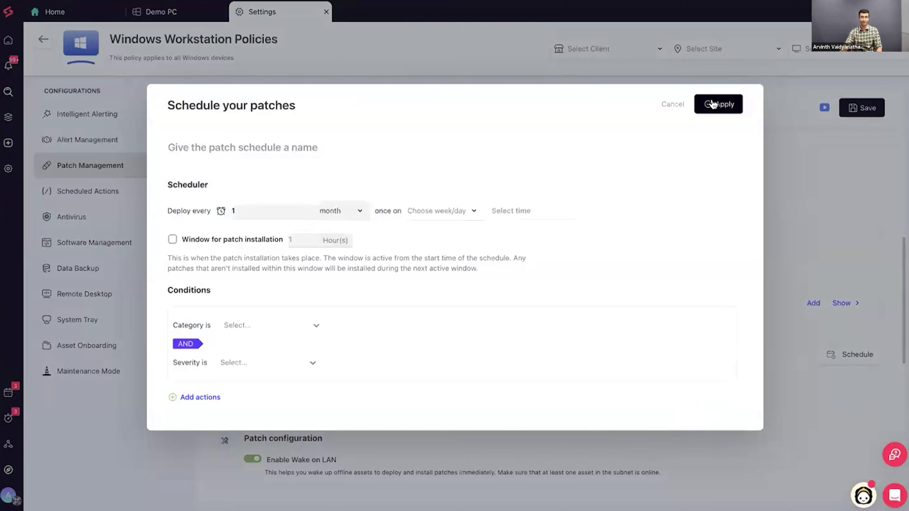
scroll(651, 181, up, 1)
scroll(651, 177, down, 1)
scroll(651, 179, down, 5)
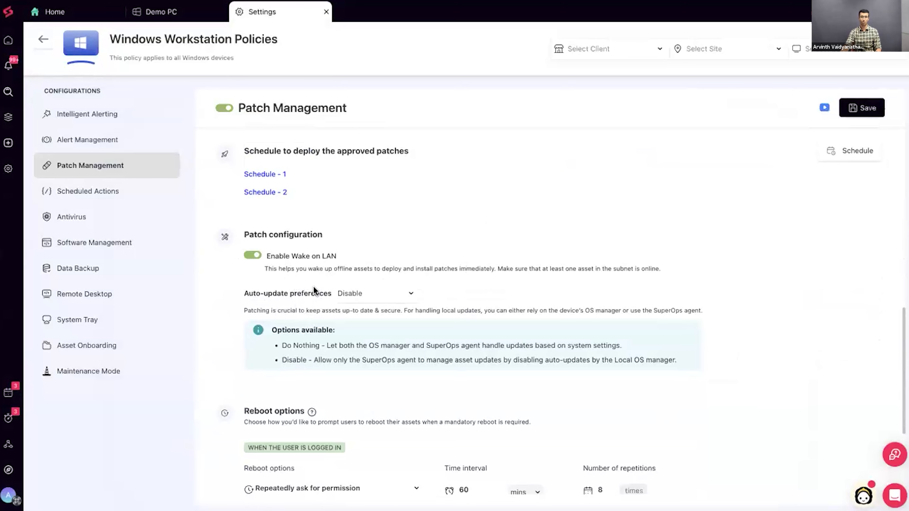
Review the choices for auto-update preferences and the reboot options for when the user is logged in.
click(351, 302)
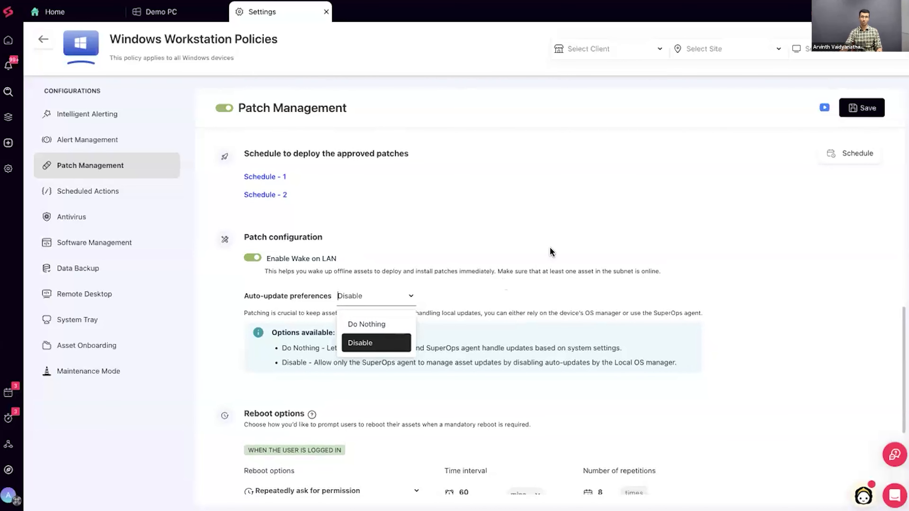
click(546, 263)
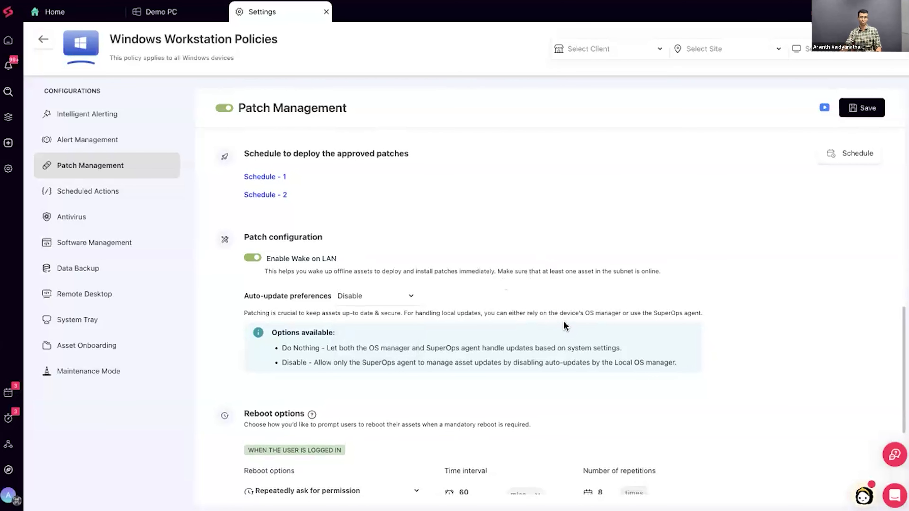
scroll(540, 324, up, 1)
scroll(543, 319, down, 5)
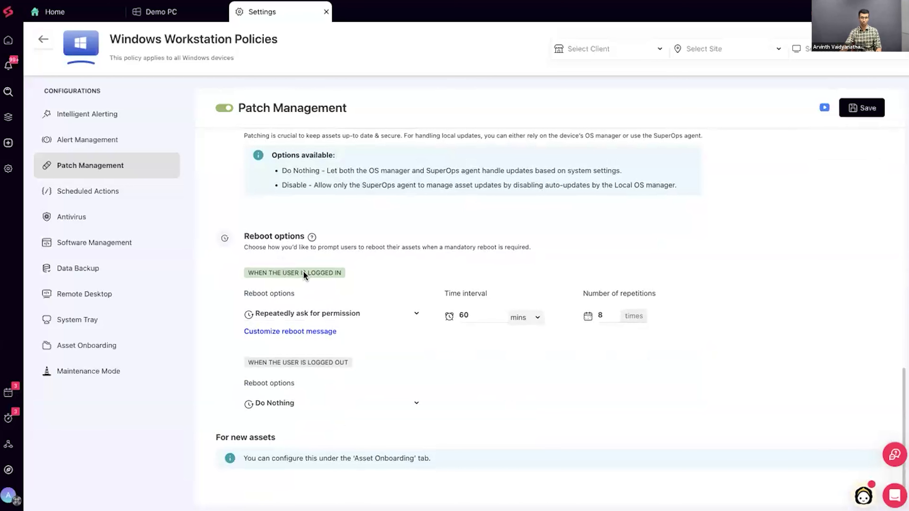
click(355, 316)
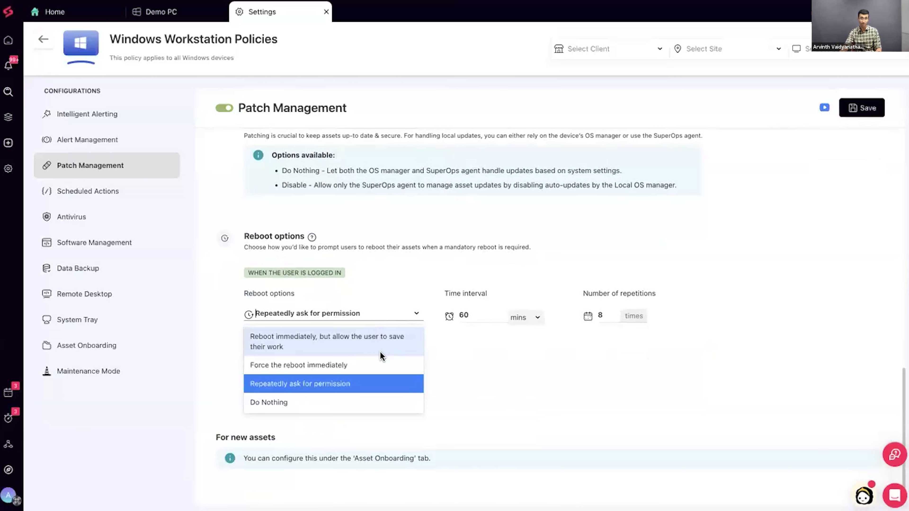
Select Repeatedly ask for permission as the logged-in reboot option and review the reboot choices for when the user is logged out.
click(374, 384)
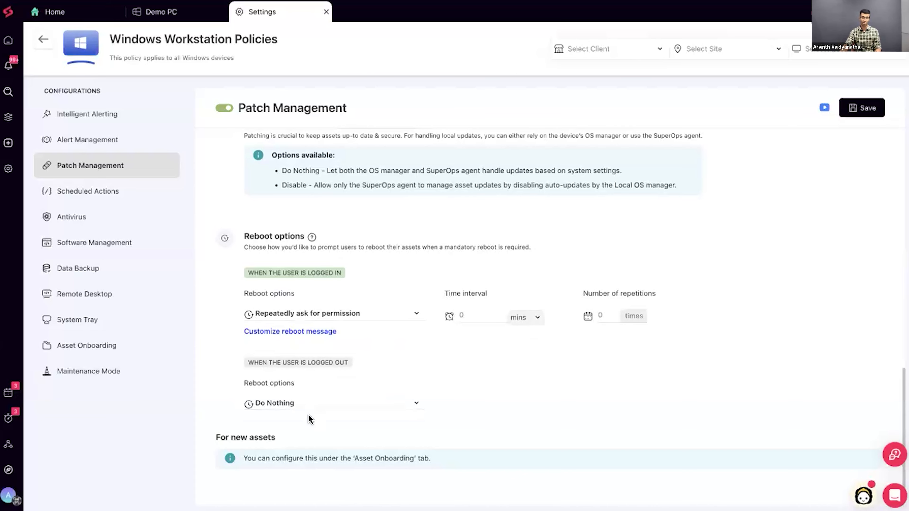
click(315, 403)
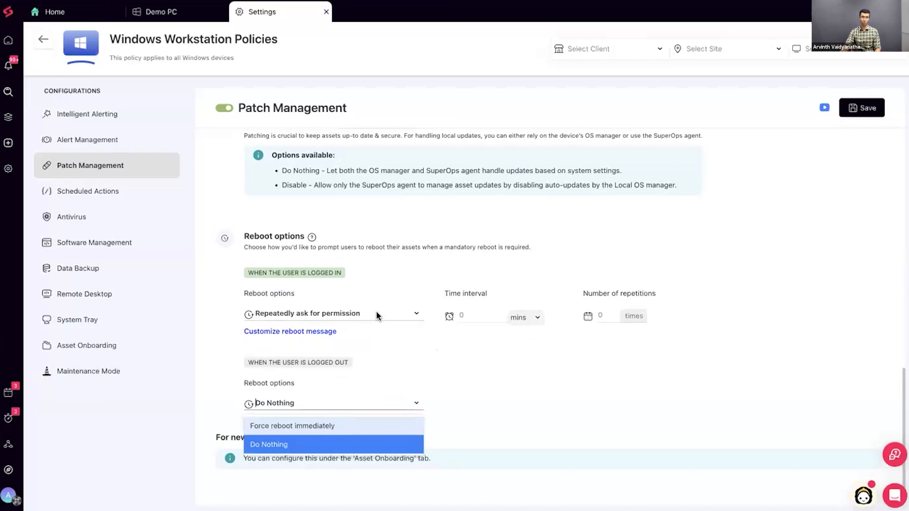
click(504, 364)
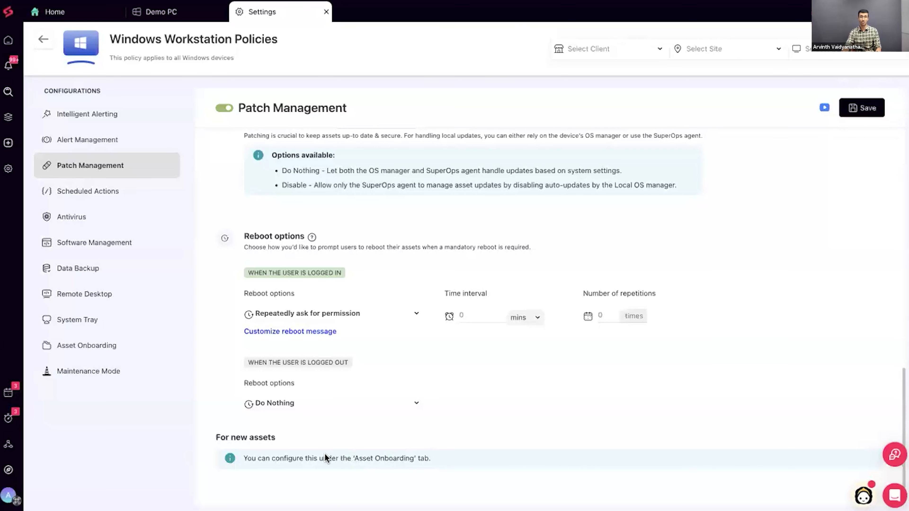
Discard the unsaved Patch Management changes and review the Asset Onboarding settings for patches, third-party software and scripts.
click(89, 352)
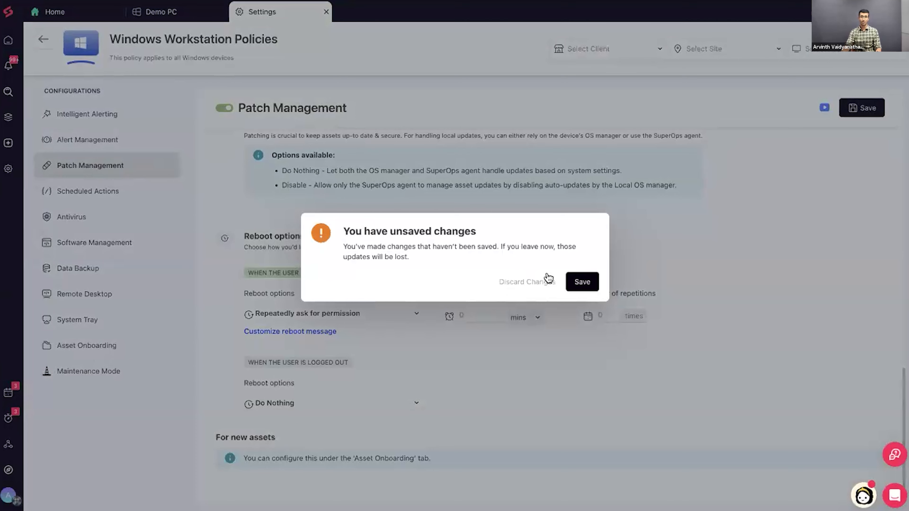
click(520, 286)
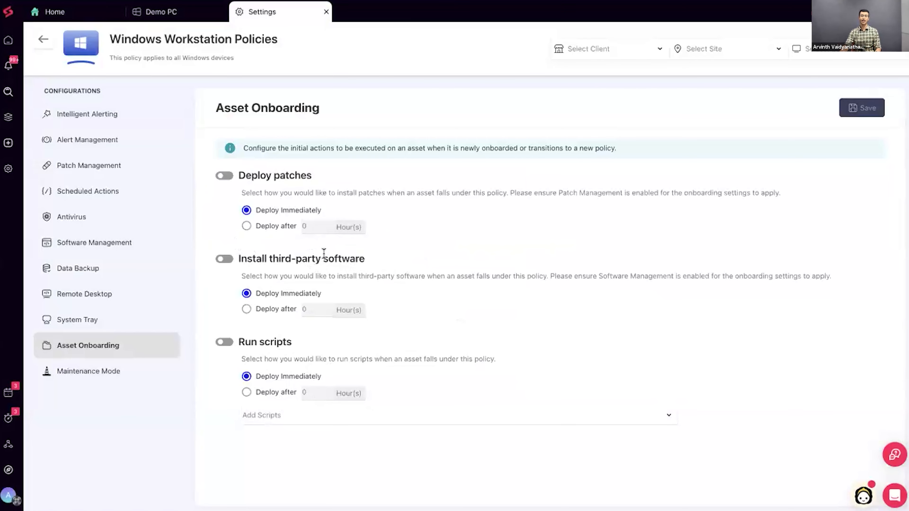
Review the Alert Management policies and examine the Policy rollback alert under Asset patching, then close it without applying changes.
click(114, 169)
click(100, 147)
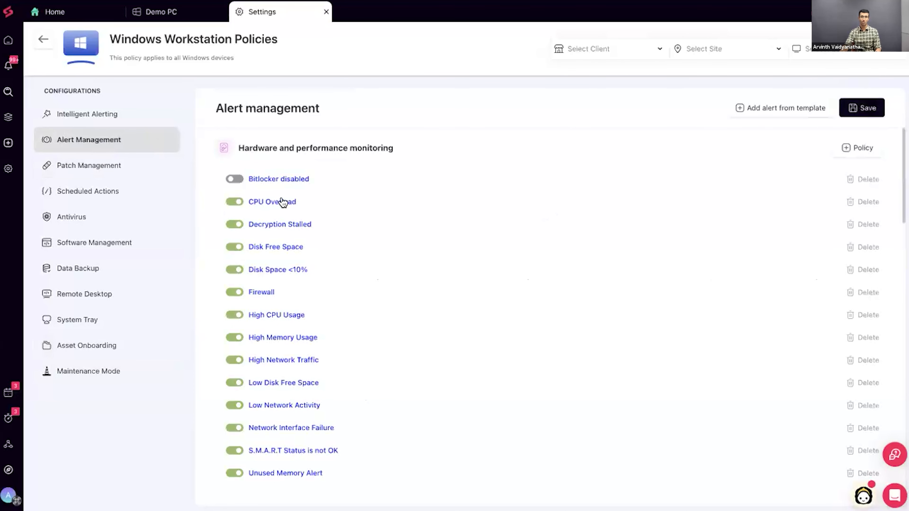
scroll(391, 237, down, 15)
scroll(394, 249, down, 10)
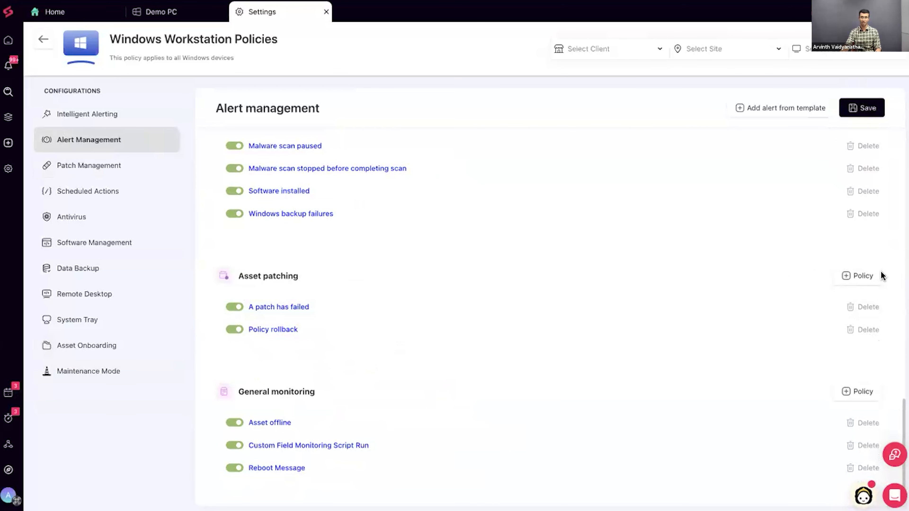
click(267, 330)
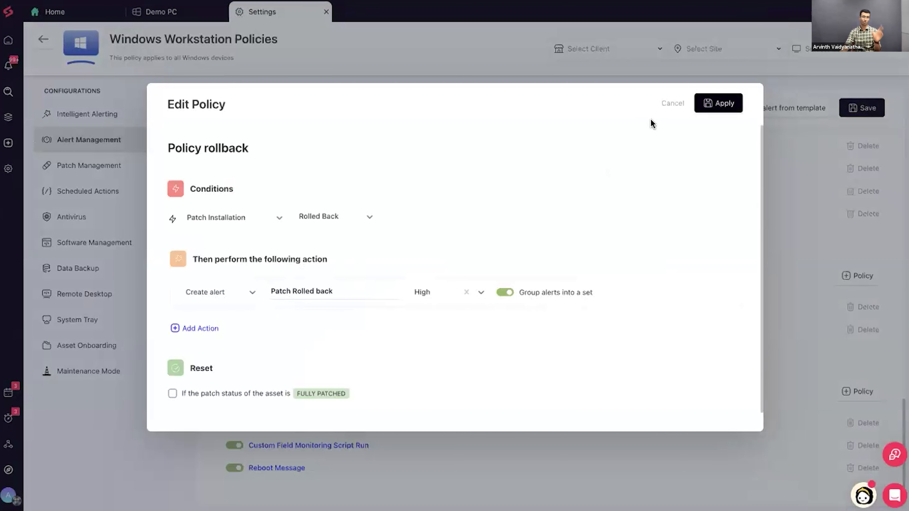
click(666, 113)
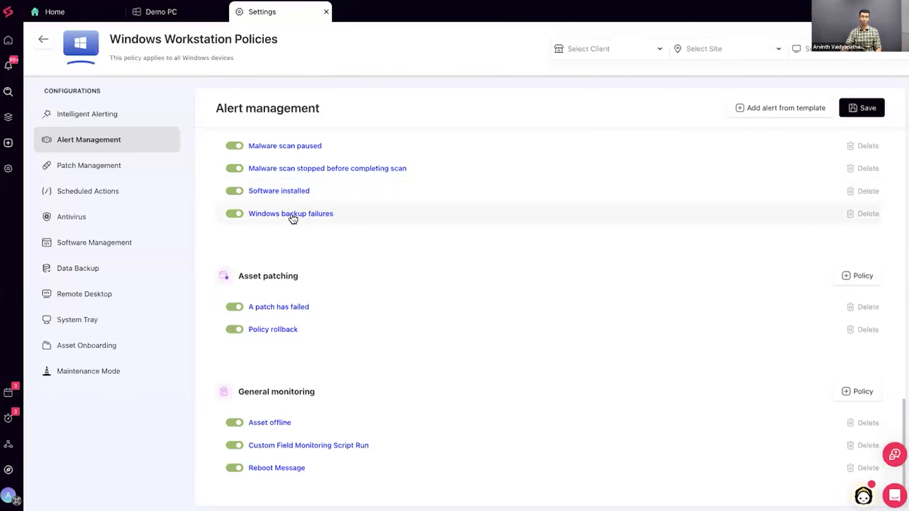
Open the list of all patches, examine the details of the Defender Antivirus update KB2267602 (Version 1.445.137.0), then close them.
click(10, 118)
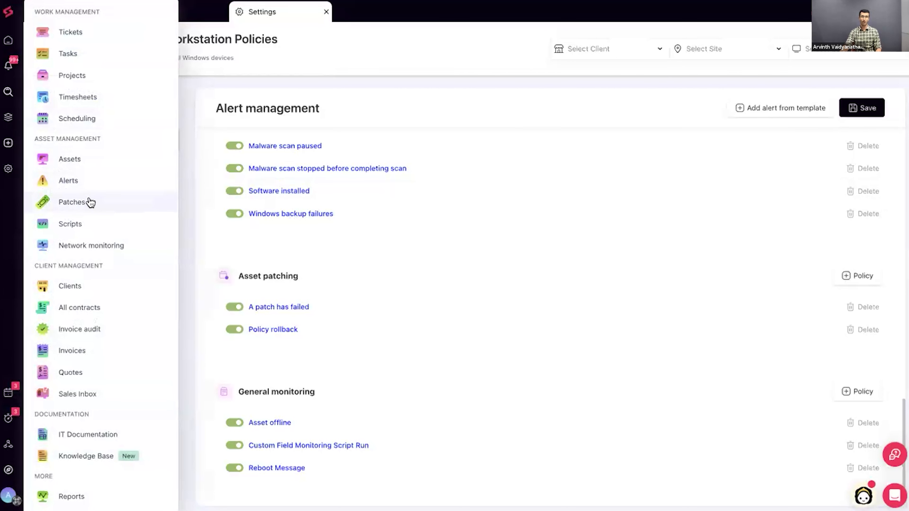
click(100, 201)
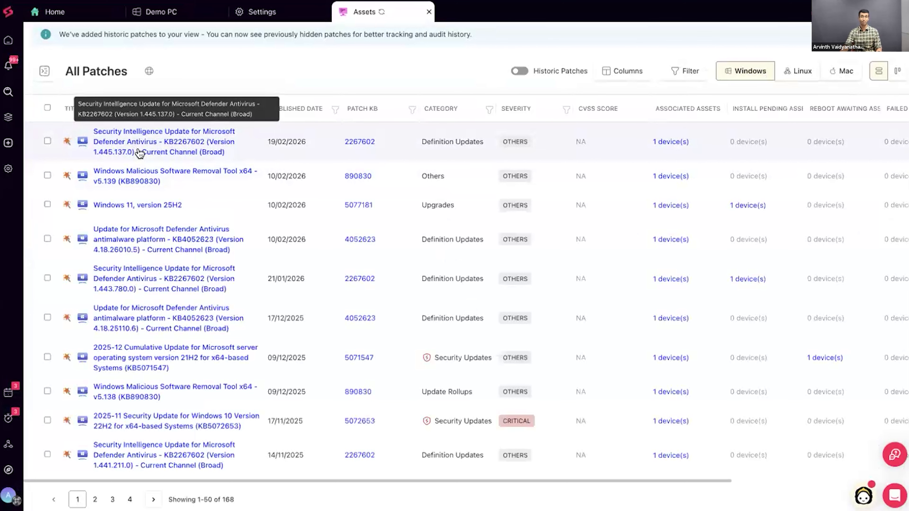
click(147, 137)
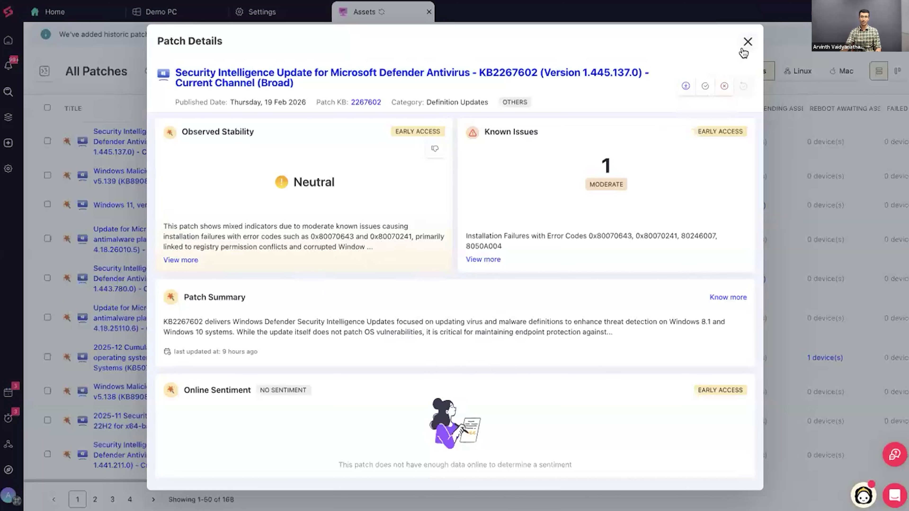
click(747, 41)
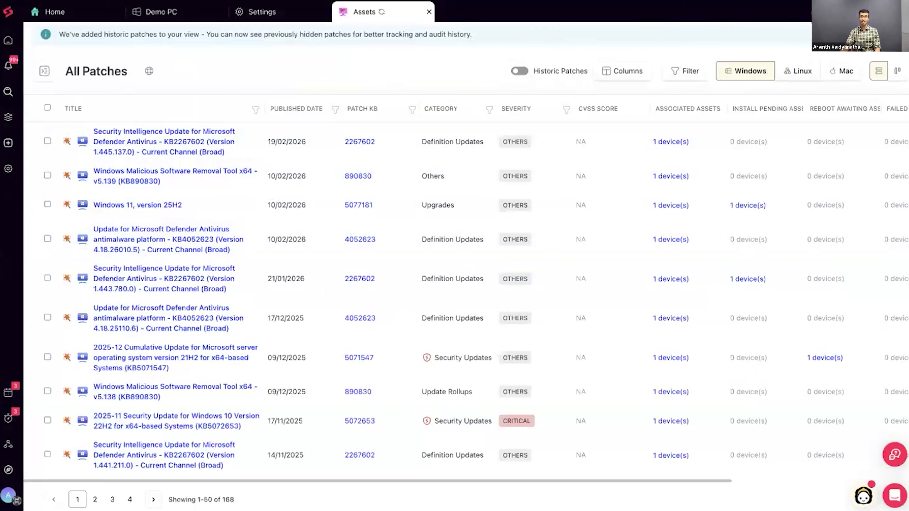
Switch the All Patches page for Windows from the list to the board view.
click(900, 72)
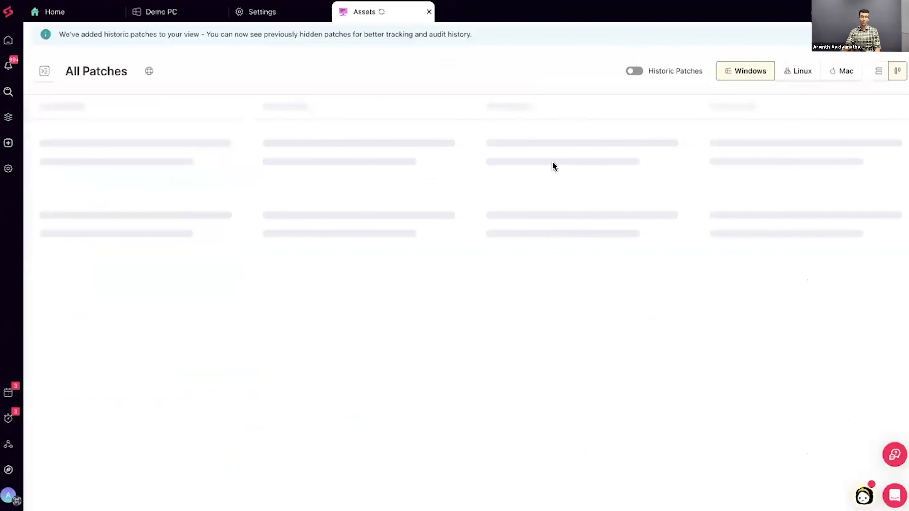